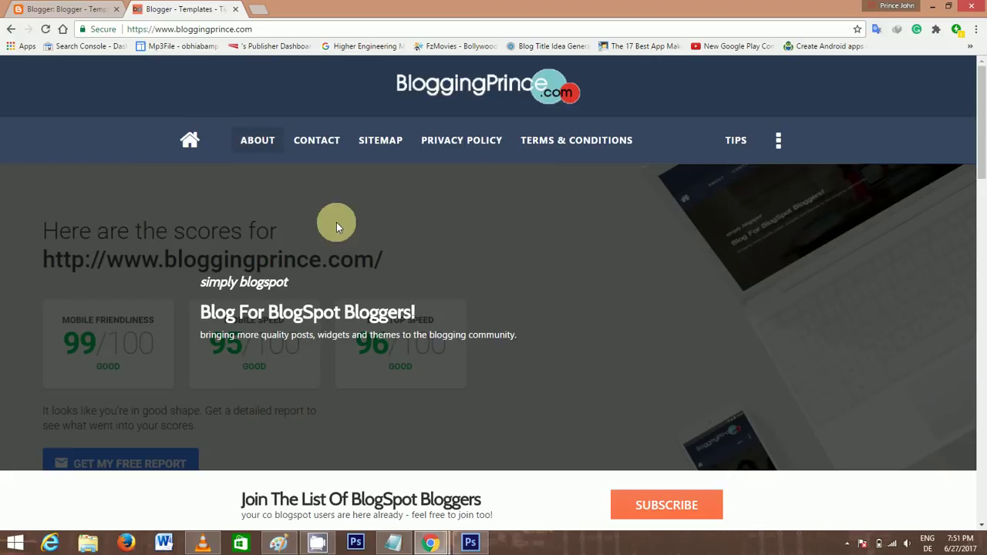
scroll(335, 222, "down", 7)
left_click(397, 276)
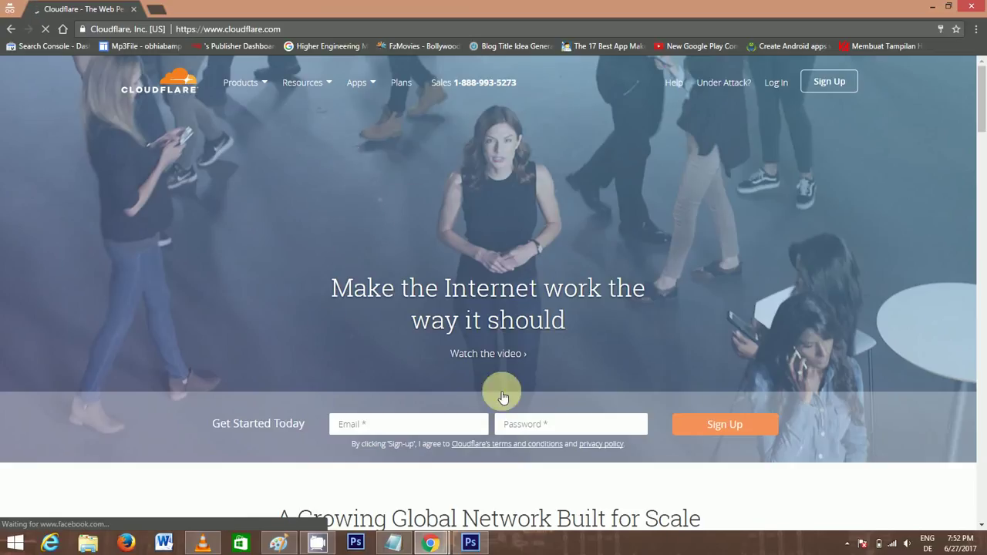
Step: Create a Cloudflare account by entering the e-mail address and account password and submitting the sign-up with the terms agreed to
left_click(427, 432)
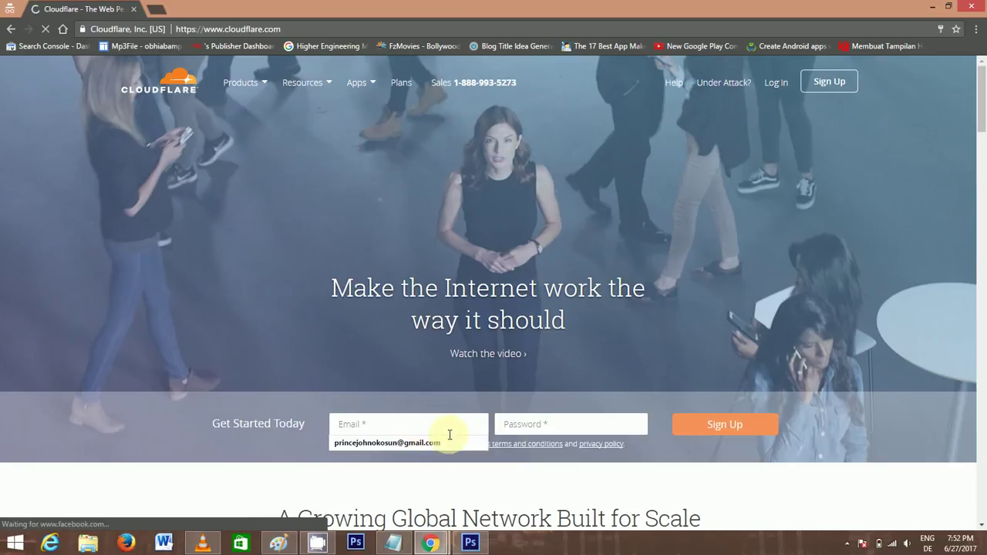
left_click(542, 420)
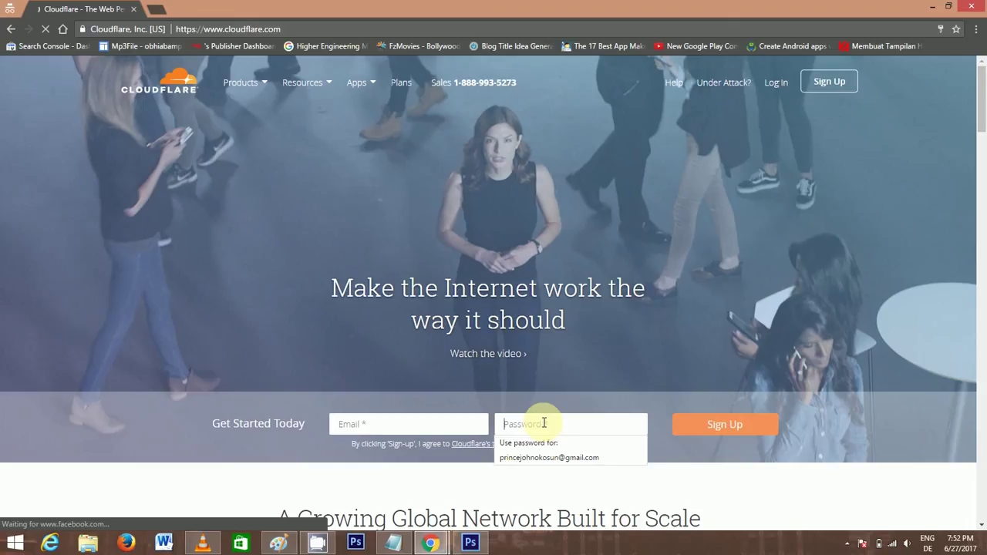
left_click(416, 416)
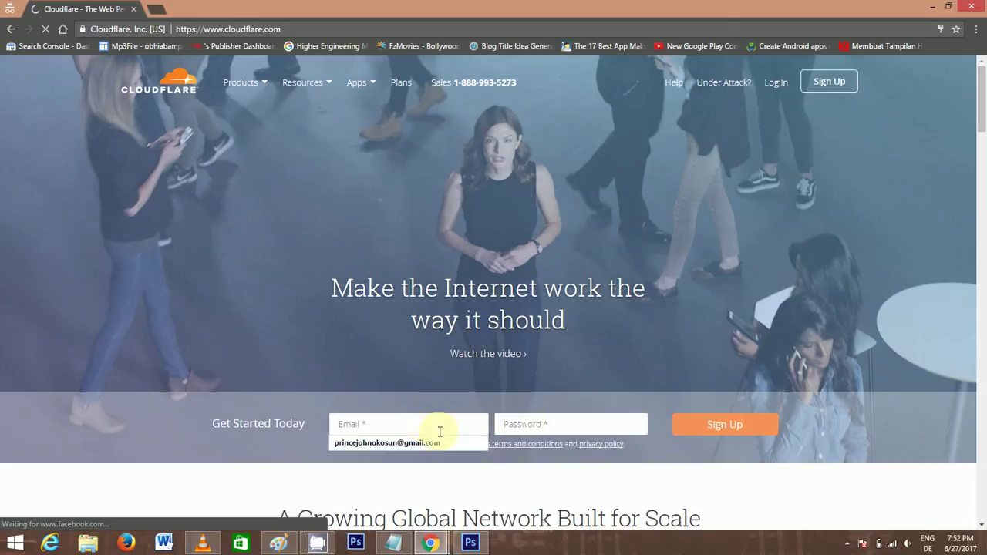
type("o")
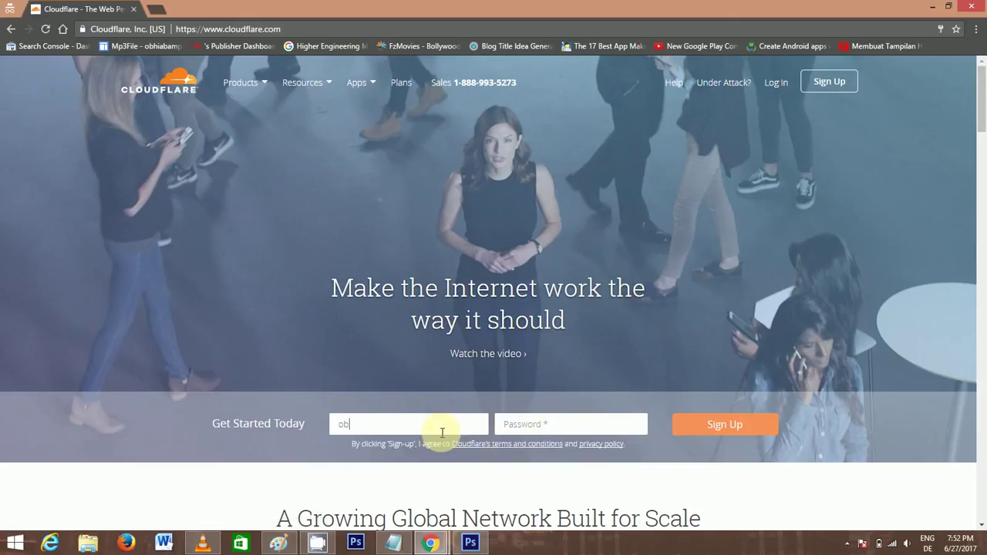
type("k")
key("Down")
key("Return")
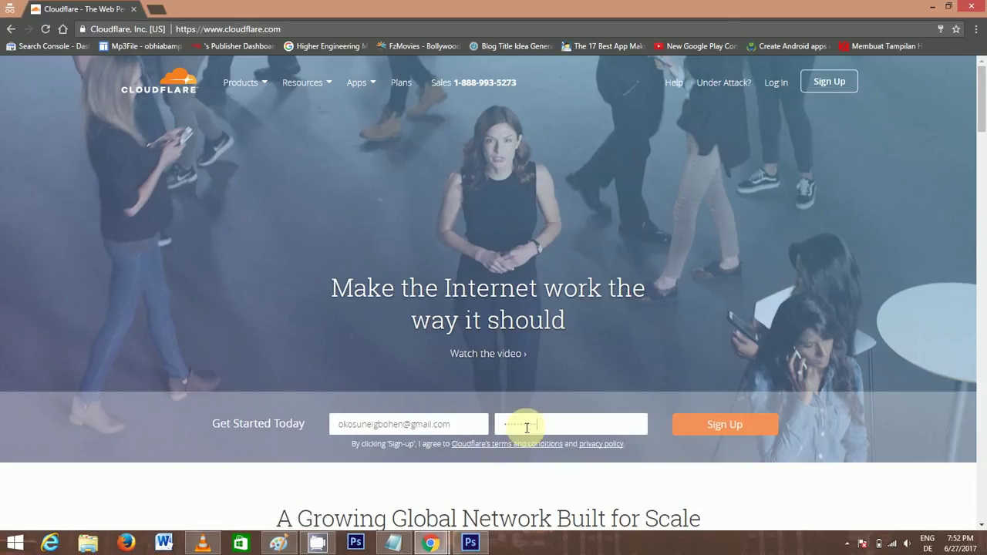
left_click(694, 429)
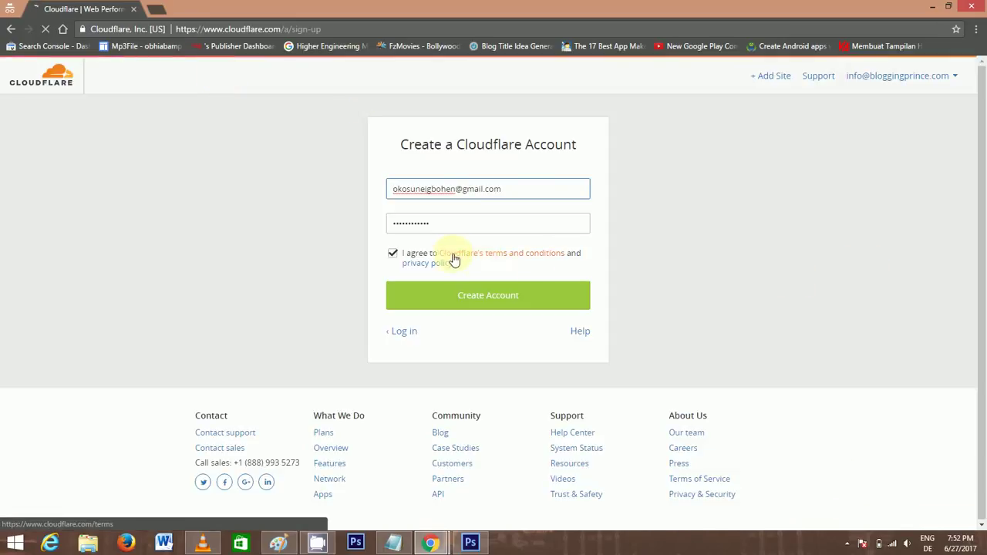
left_click(499, 293)
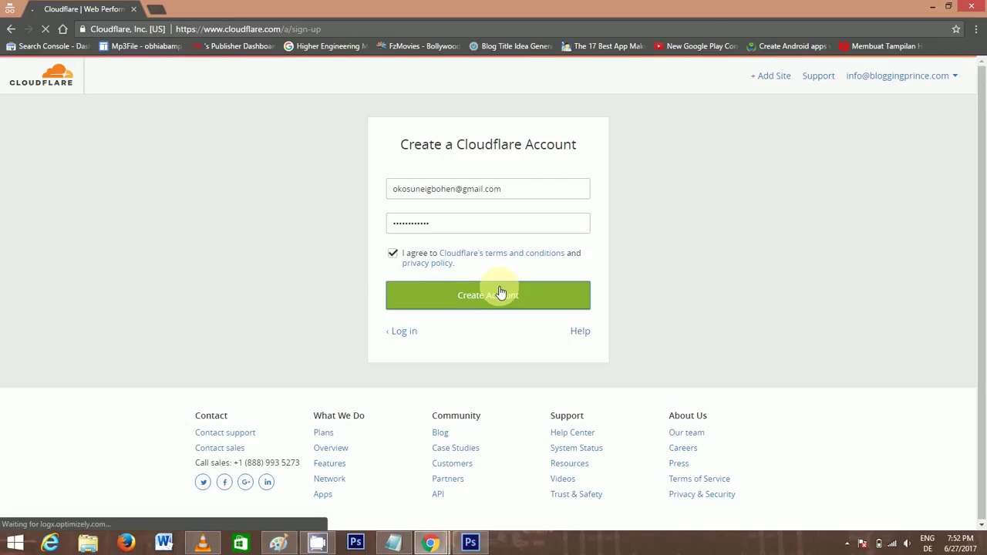
scroll(502, 288, "down", 2)
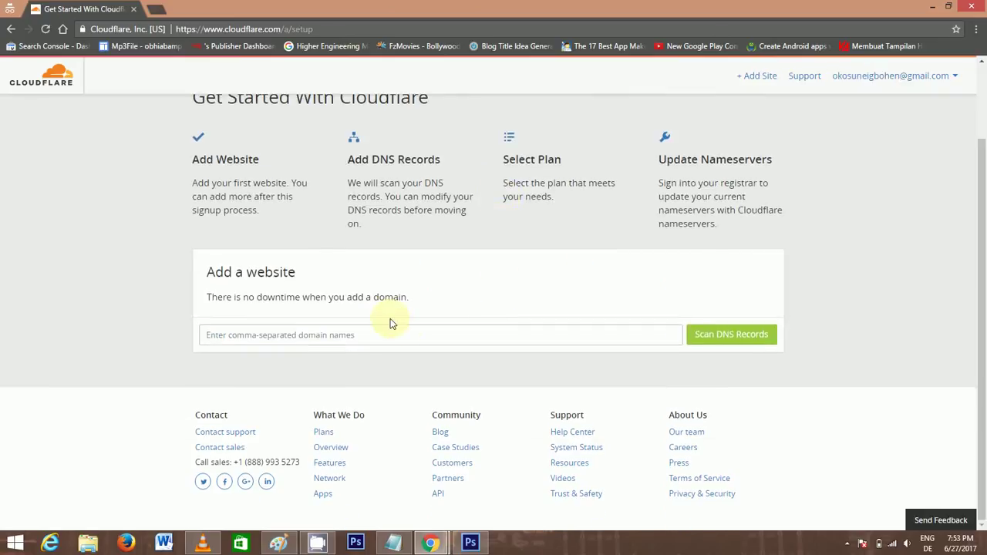
left_click(421, 337)
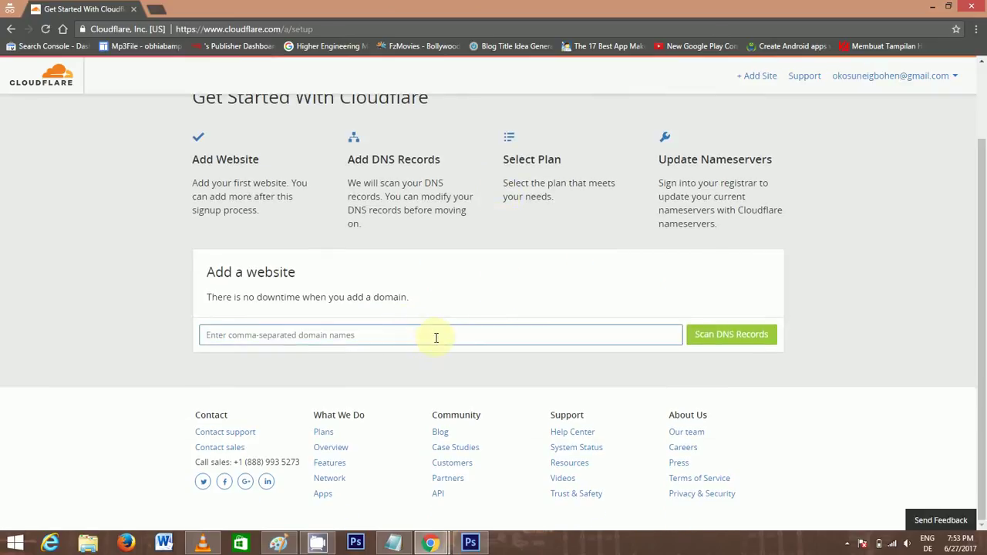
type("ww")
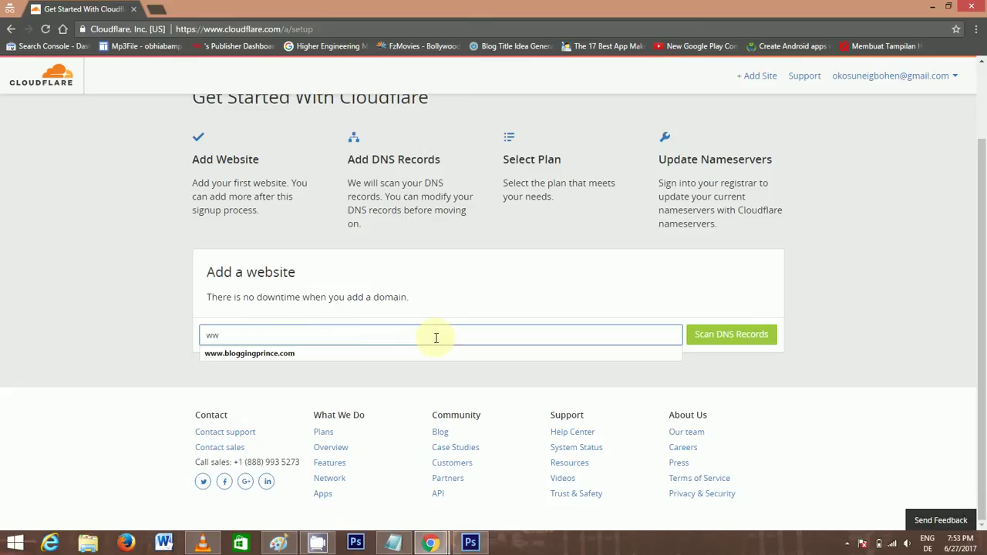
type("w.obhiaba")
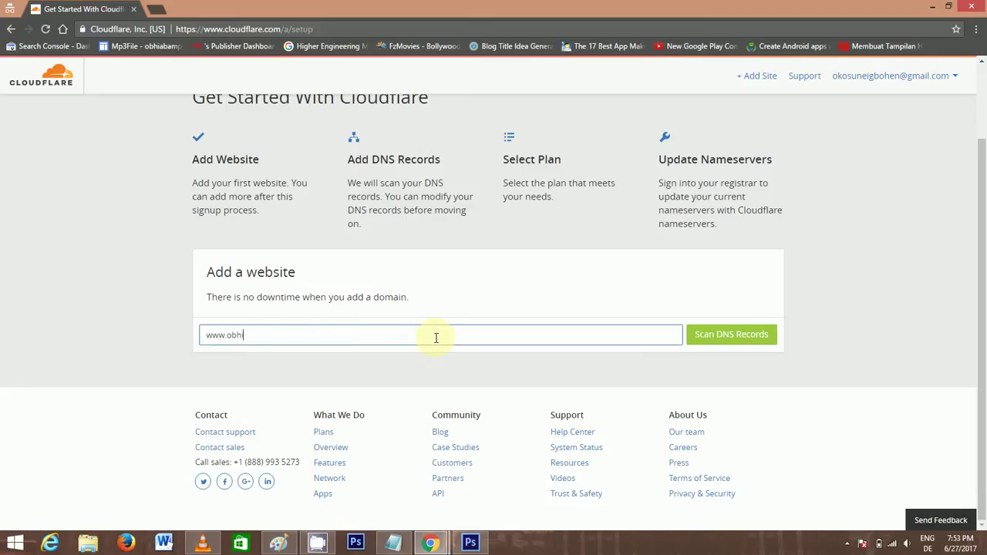
type("blog.com.ng")
left_click(707, 343)
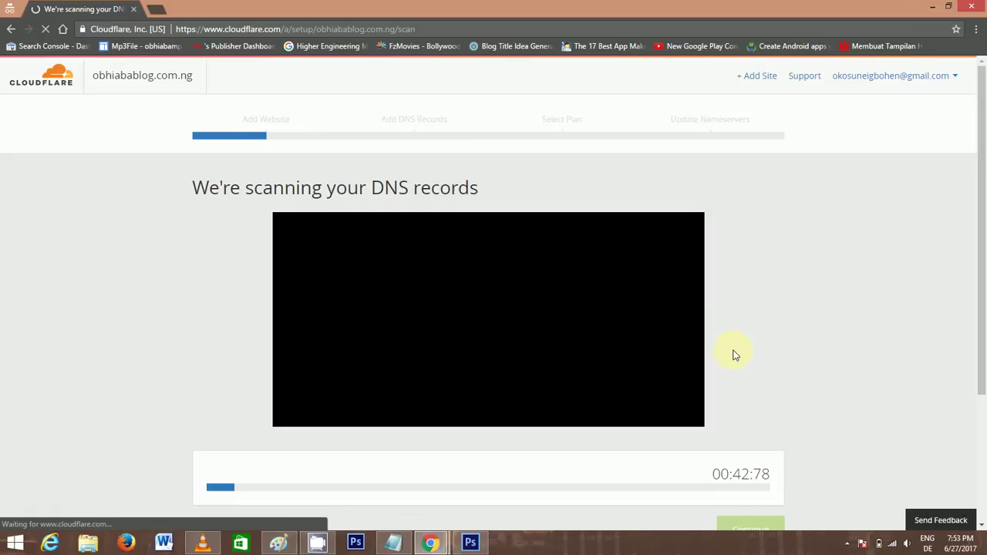
Step: Proceed past the finished scan and accept the listed DNS records for obhiabablog.com.ng as they are
scroll(778, 426, "down", 1)
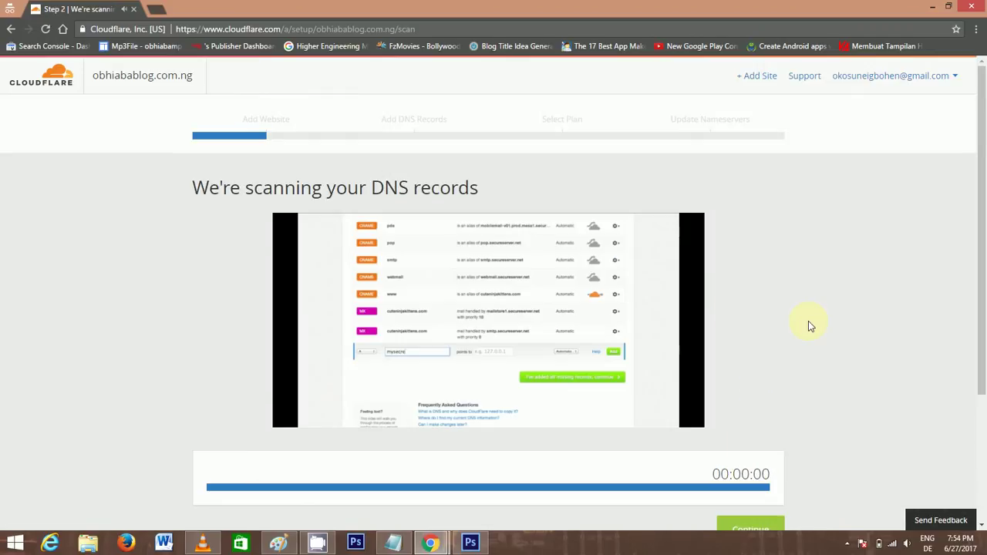
scroll(808, 321, "down", 2)
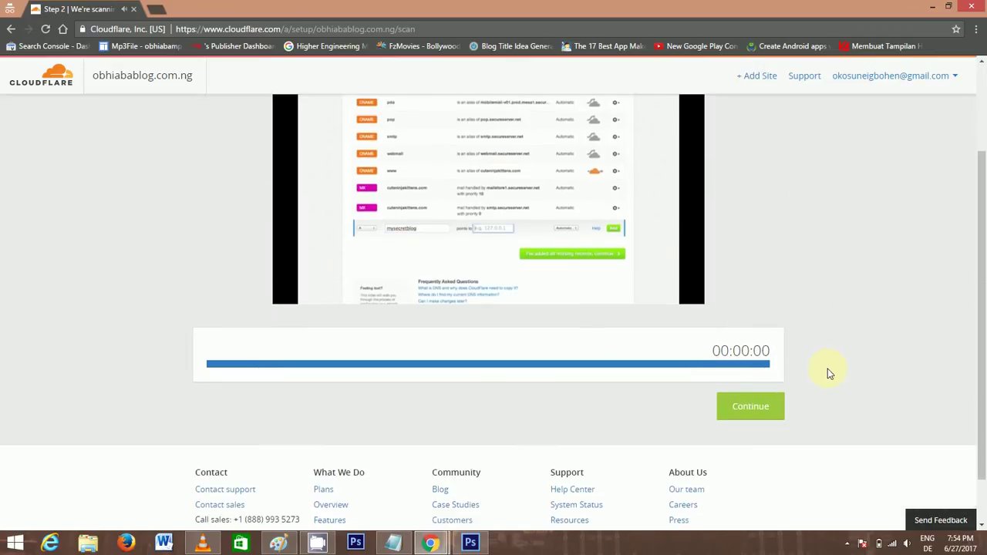
left_click(750, 409)
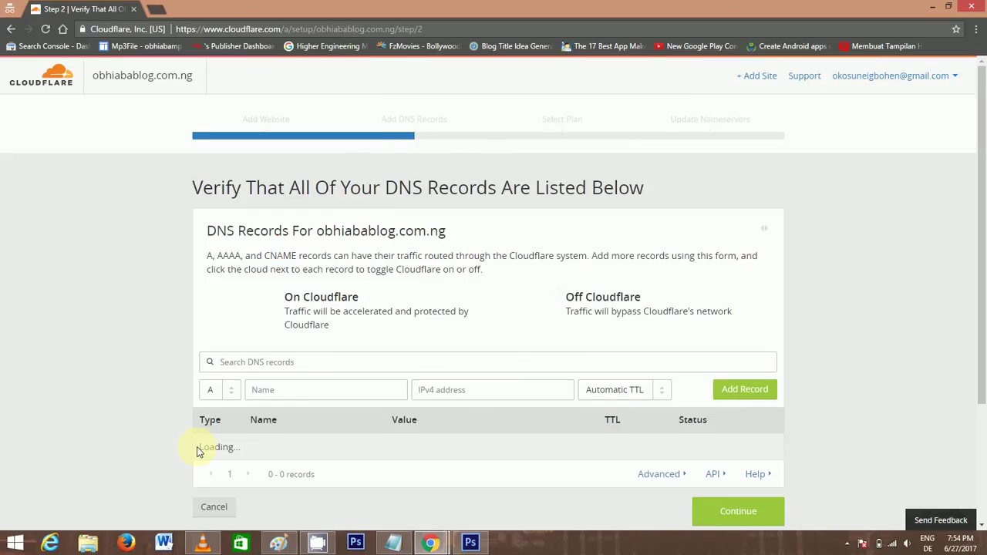
scroll(199, 451, "down", 7)
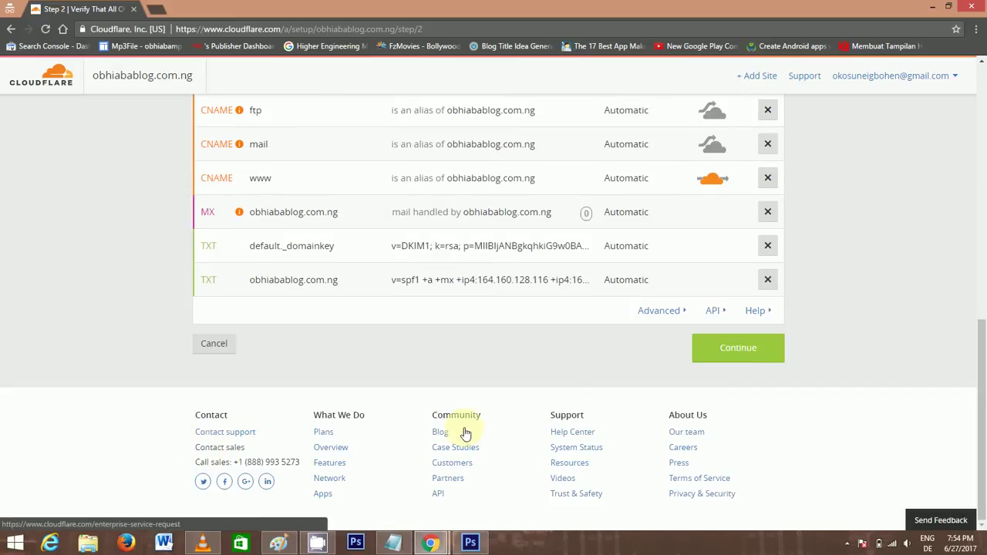
left_click(744, 363)
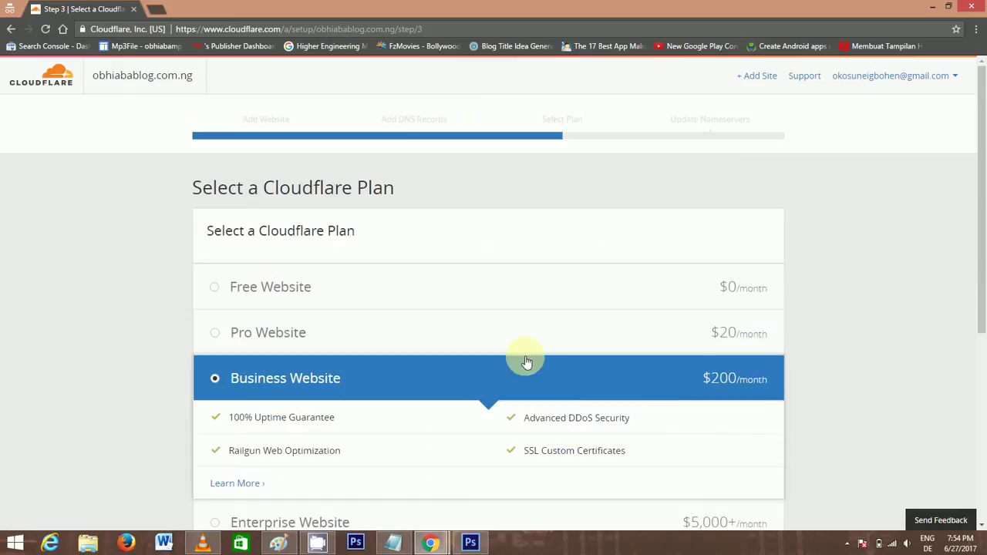
Step: Choose the Free Website plan for the domain and continue past the nameserver instructions to finish the setup
left_click(302, 304)
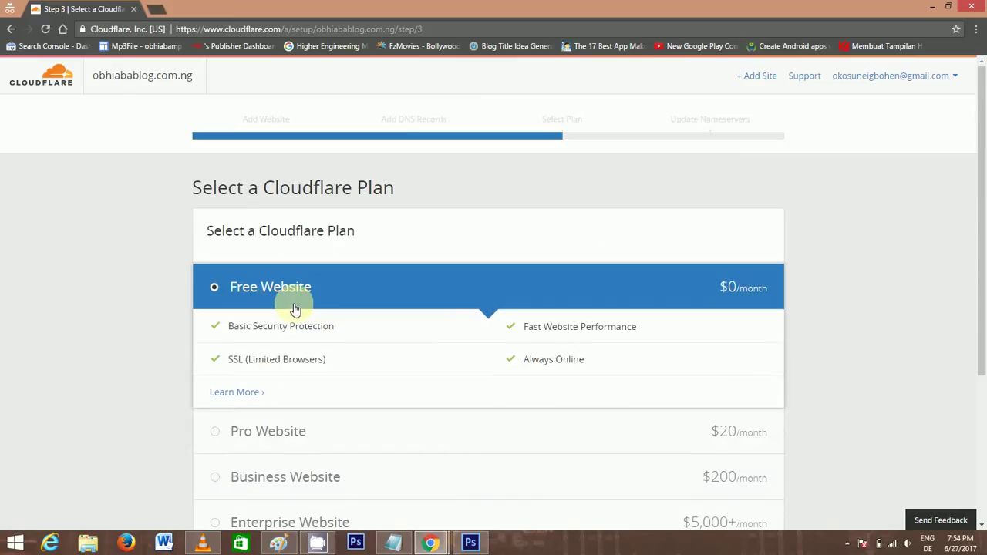
scroll(309, 315, "down", 3)
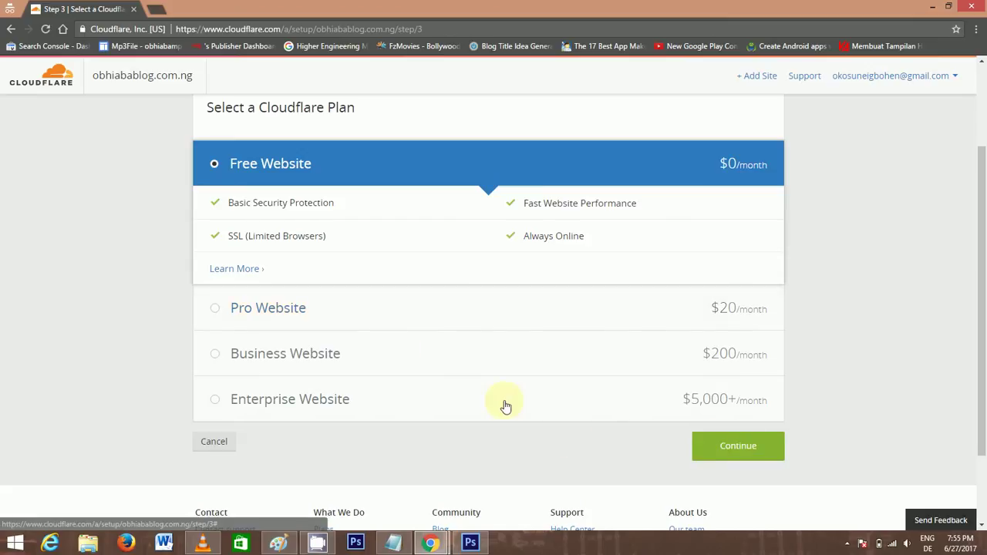
left_click(722, 447)
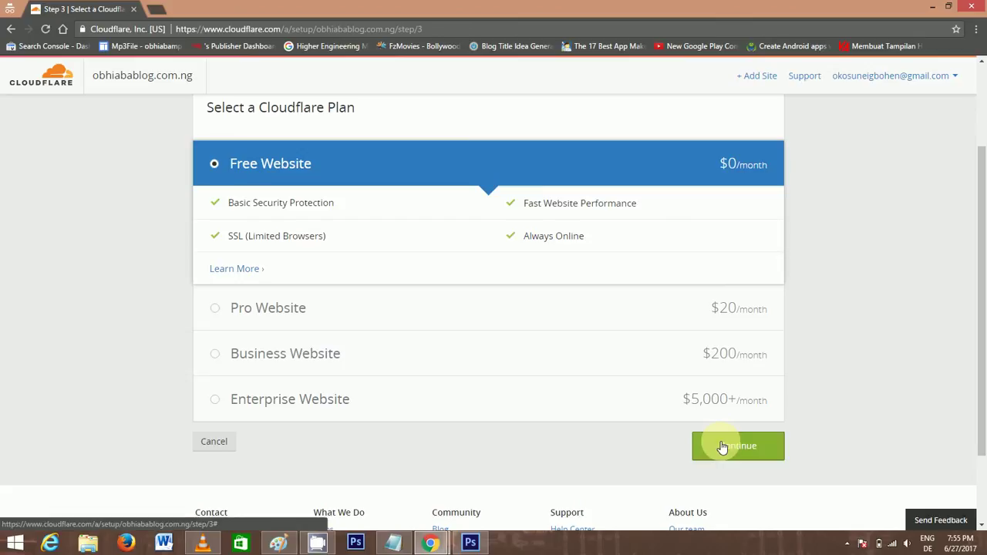
left_click(723, 447)
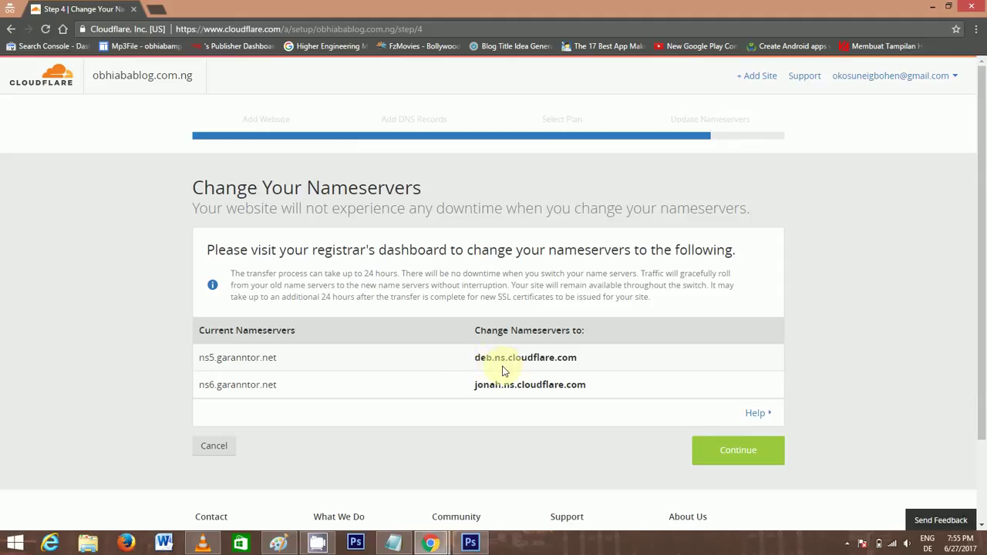
left_click(726, 464)
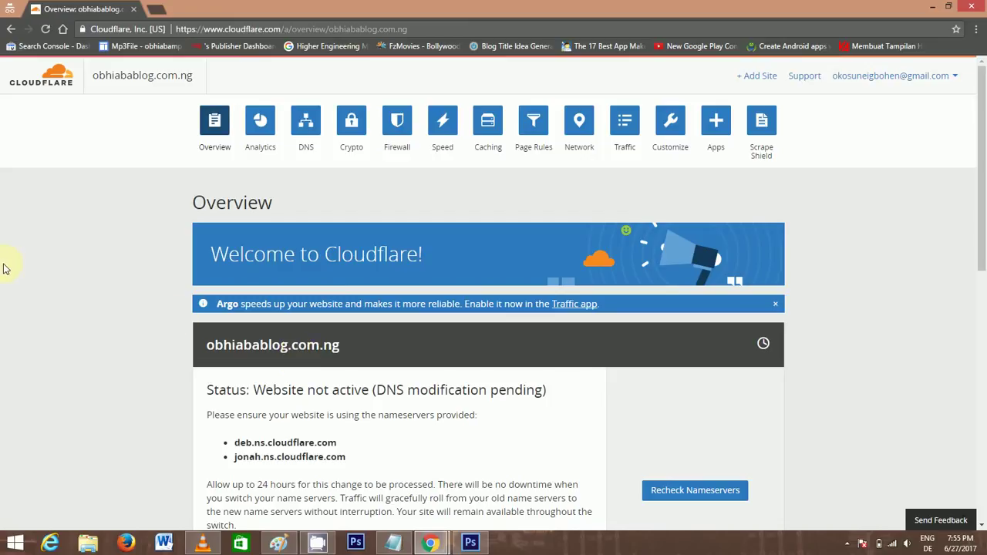
Step: Set the SSL mode for obhiabablog.com.ng to Flexible in the Crypto settings
left_click(353, 136)
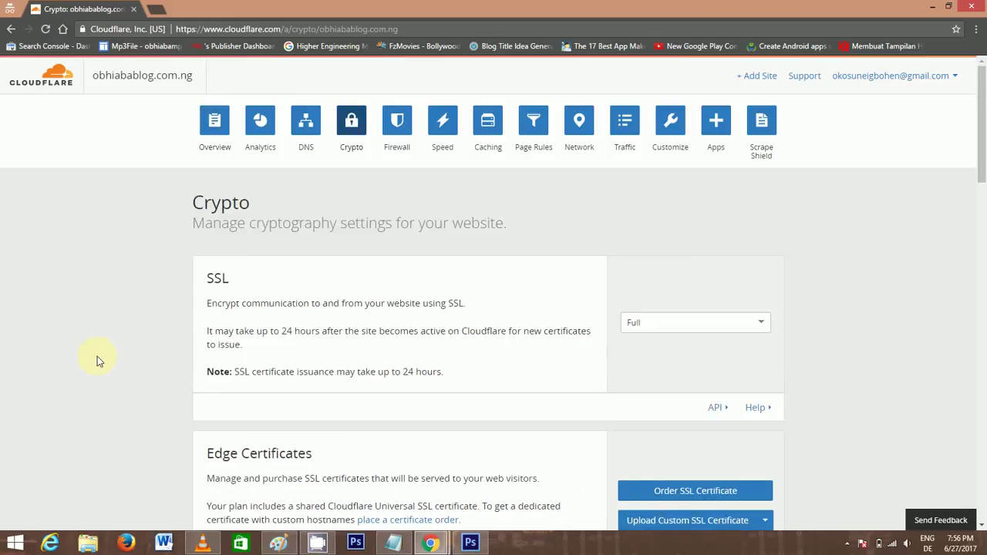
left_click(632, 328)
left_click(655, 326)
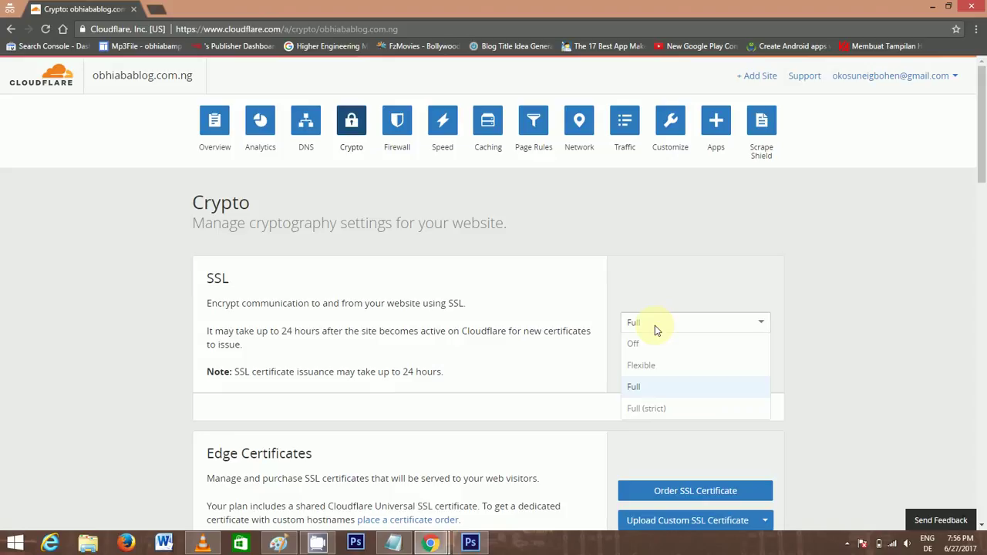
left_click(650, 367)
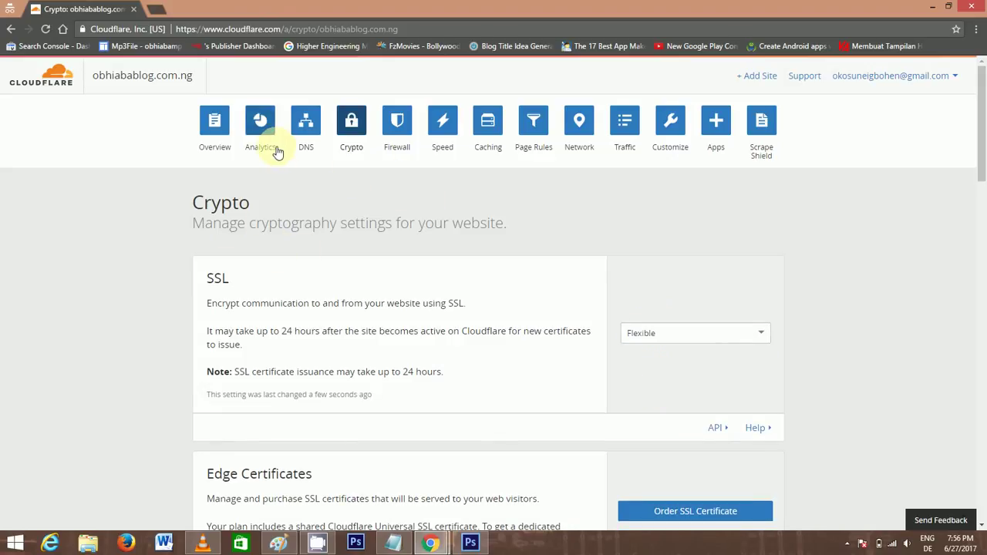
Step: Examine the page rules, reviewing the Always Use HTTPS rule and both forwarding URL rules of bloggingprince.com without changing them
left_click(534, 125)
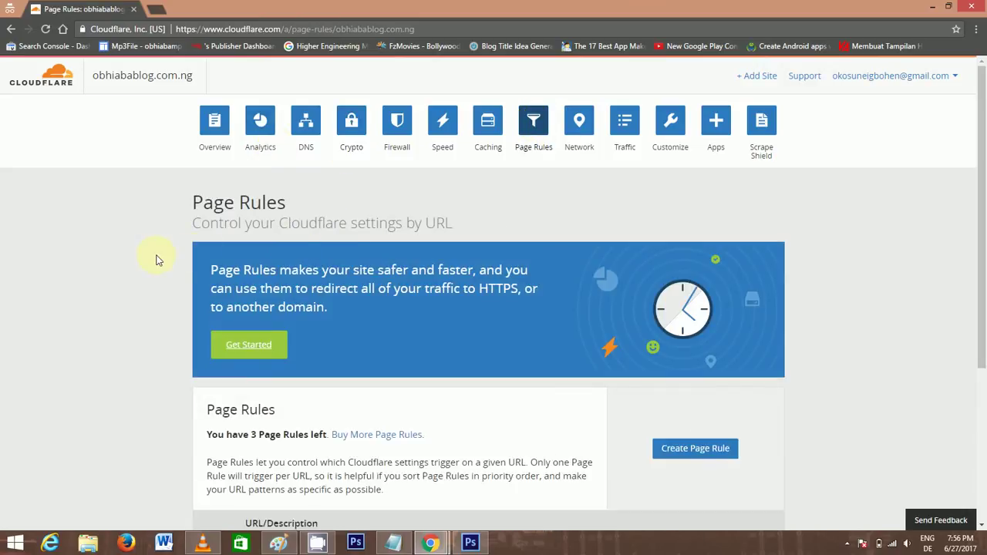
scroll(154, 260, "down", 2)
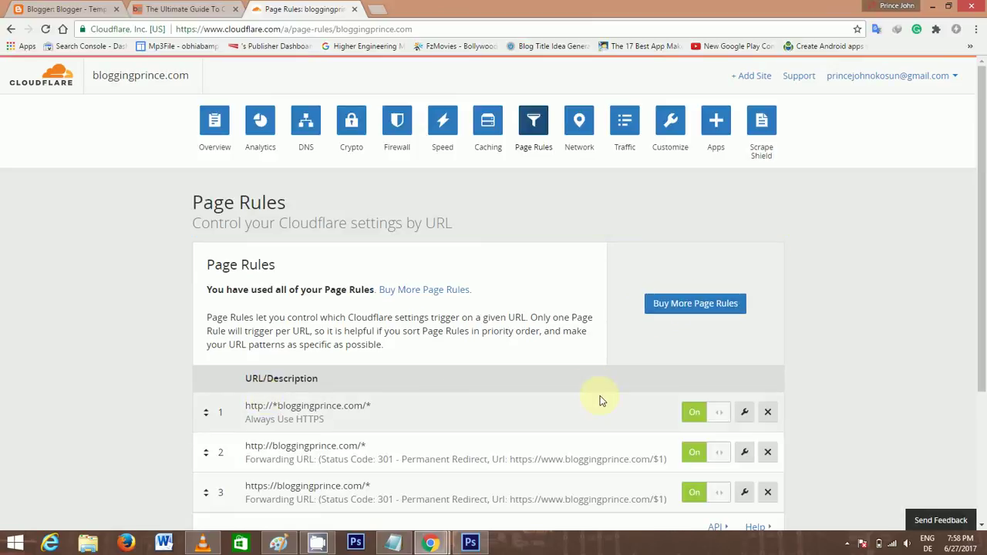
scroll(600, 396, "down", 1)
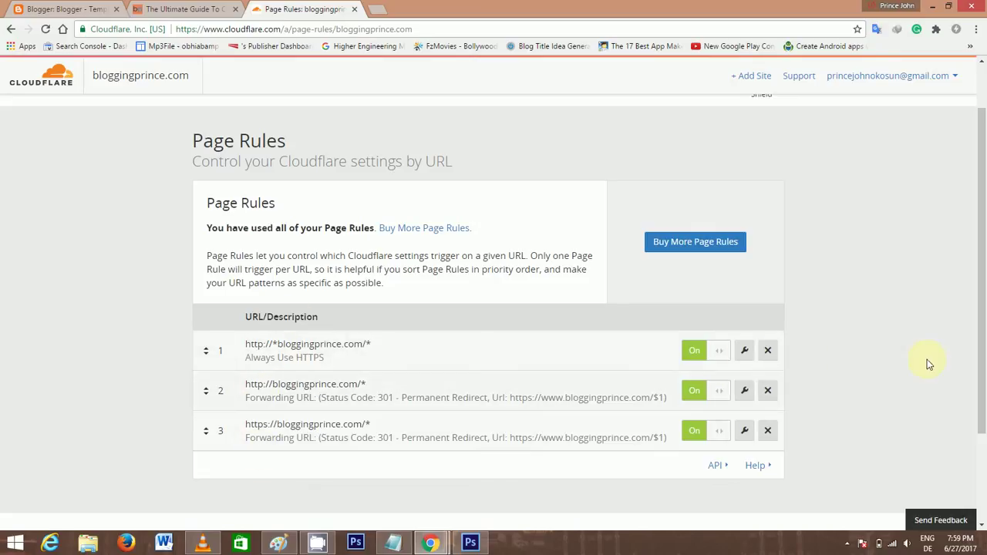
left_click(745, 352)
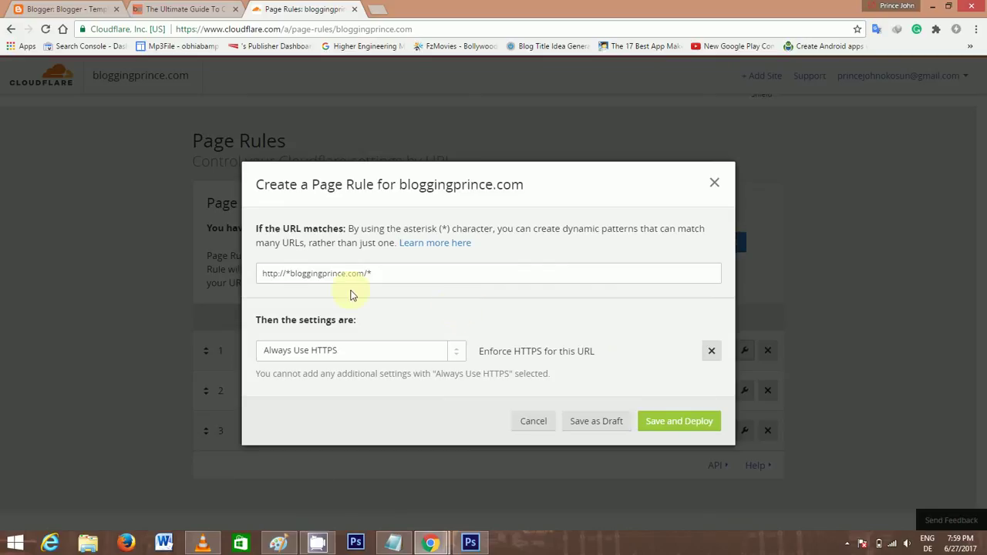
left_click(268, 274)
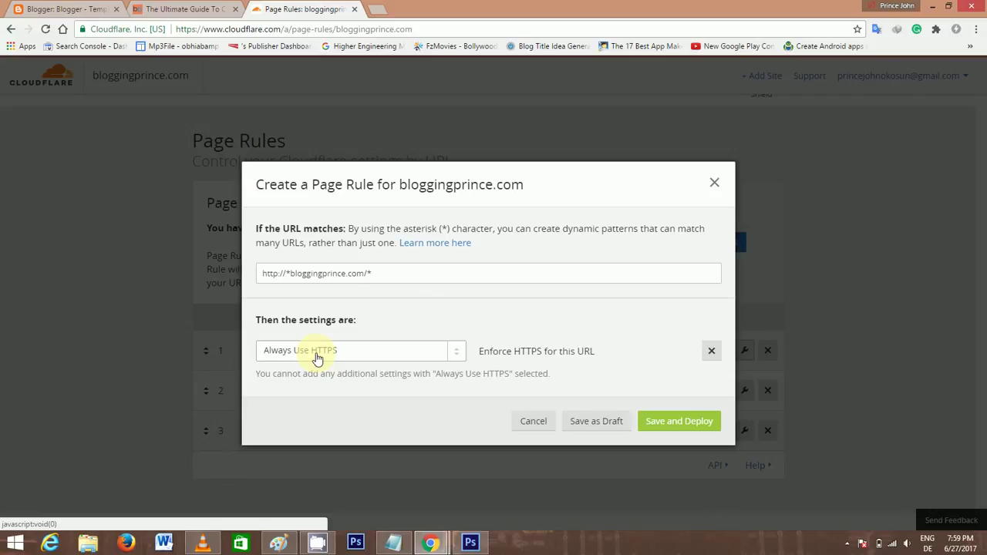
left_click(716, 184)
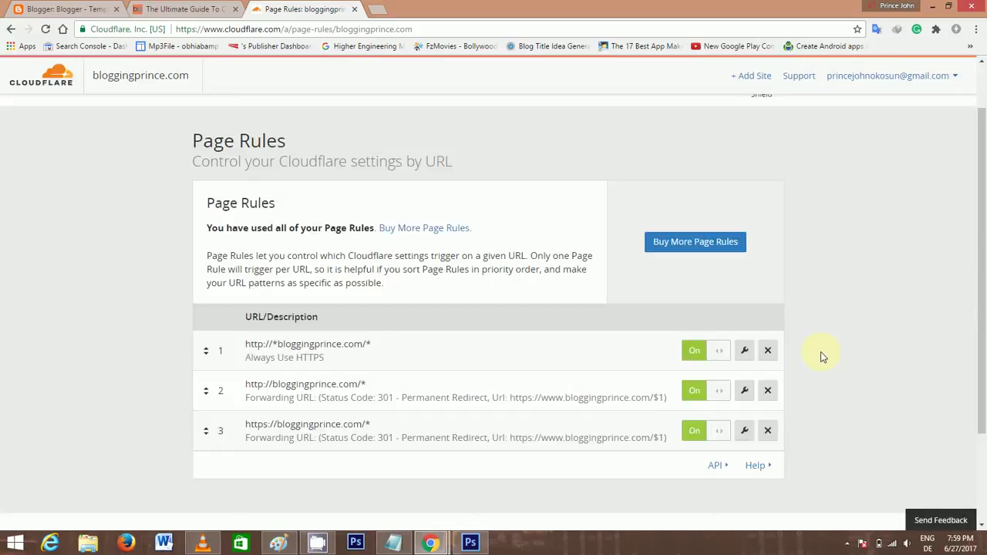
left_click(745, 393)
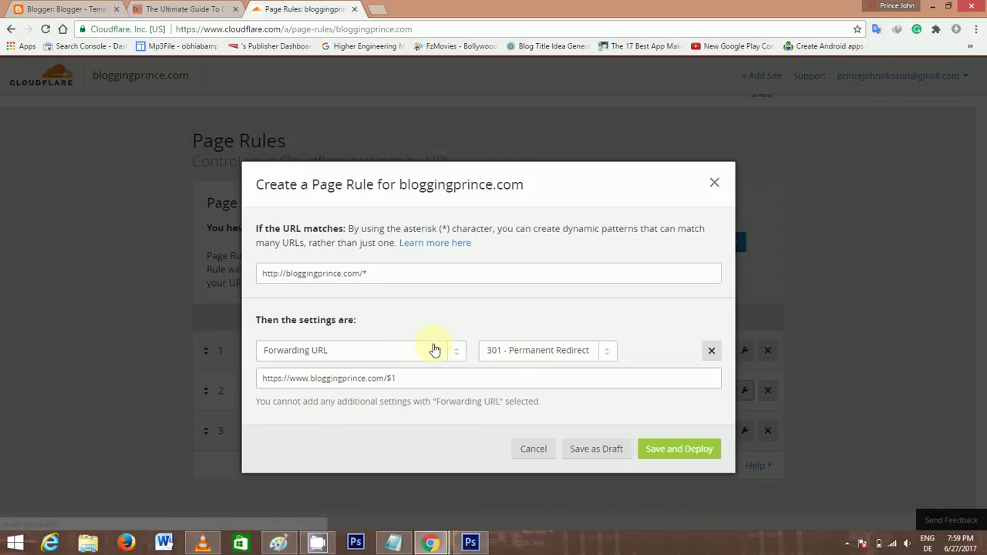
left_click(715, 183)
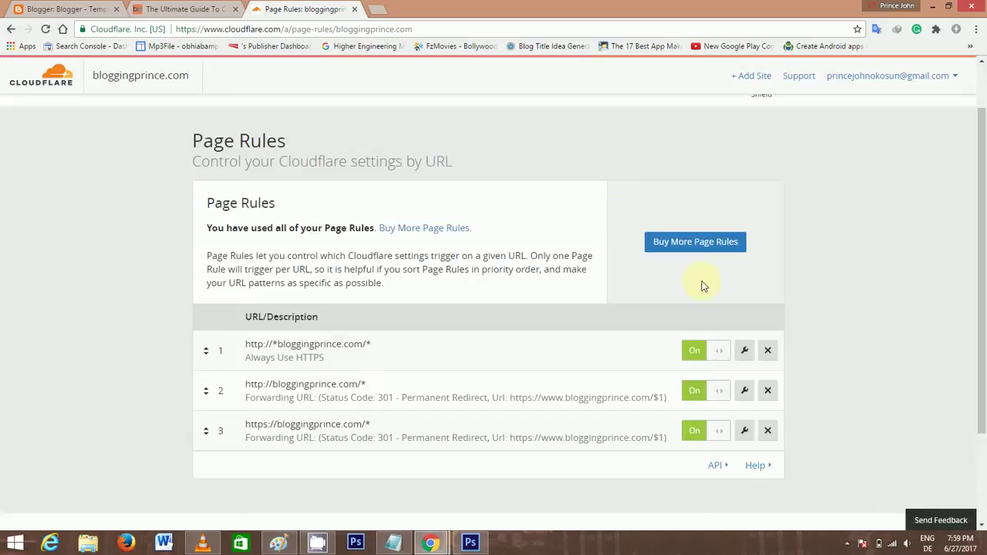
left_click(744, 430)
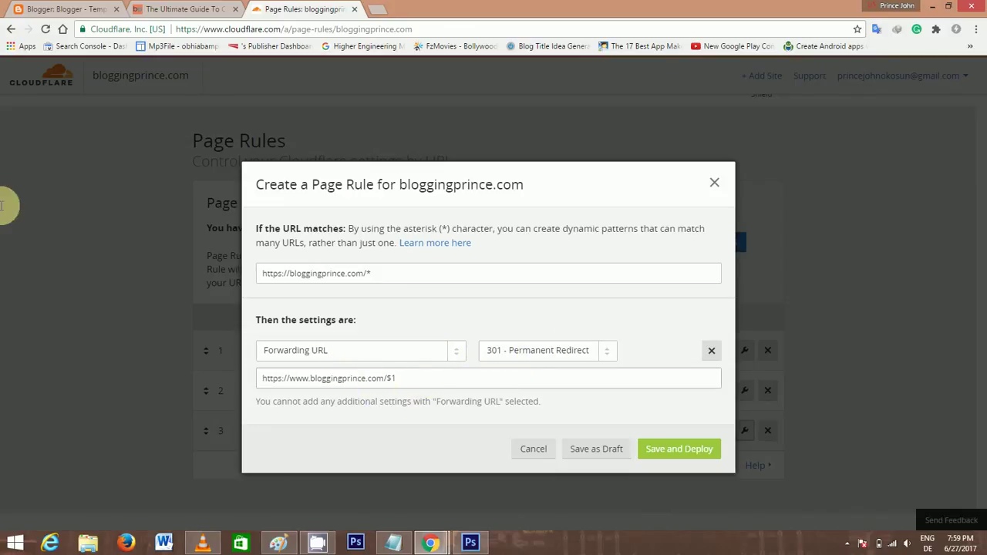
left_click(713, 183)
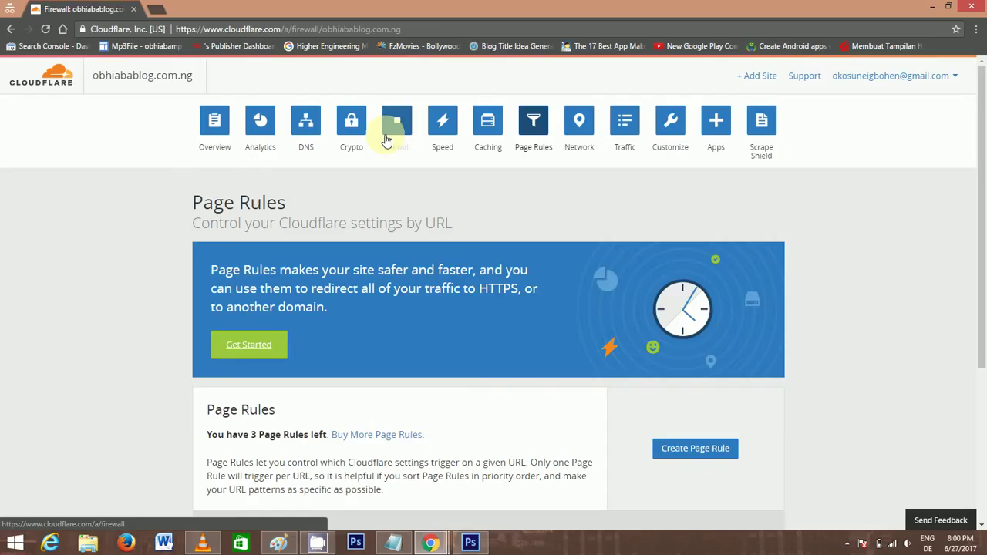
Step: Set the firewall Security Level for obhiabablog.com.ng to Low
left_click(387, 136)
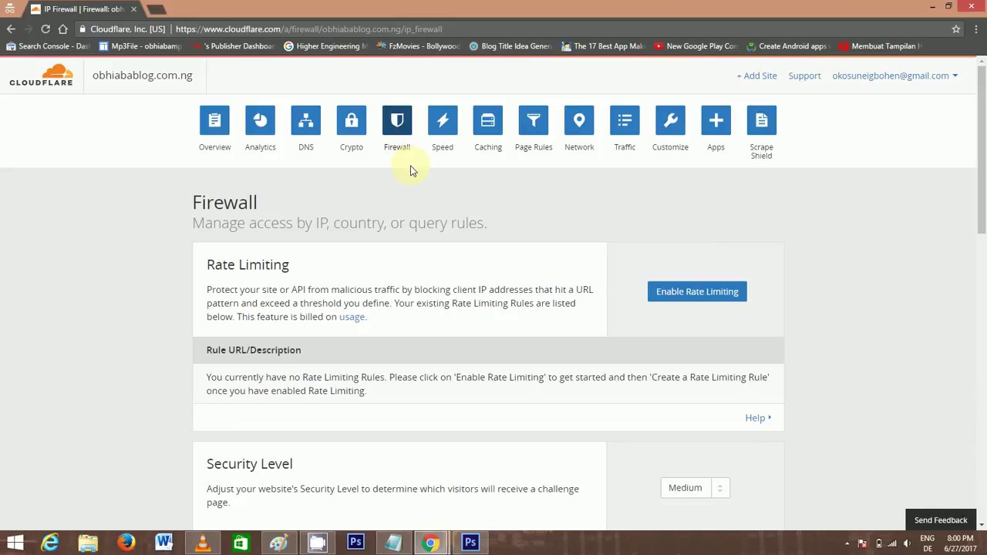
scroll(410, 170, "down", 3)
left_click(704, 241)
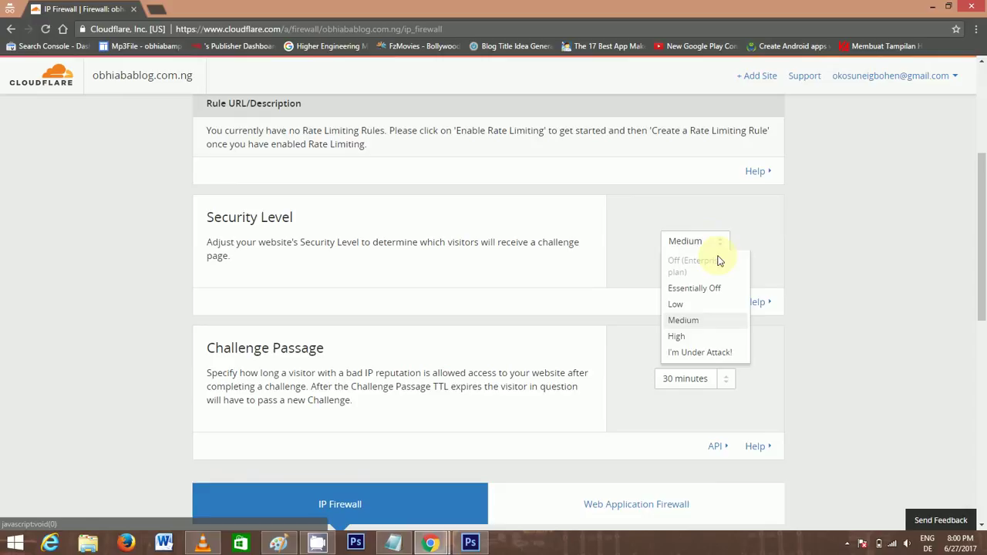
left_click(679, 304)
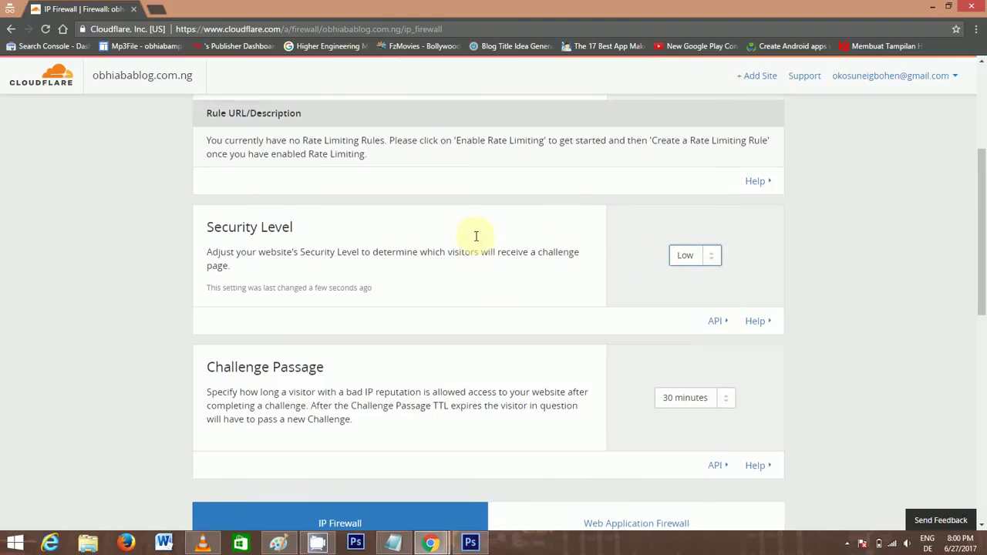
scroll(475, 235, "up", 3)
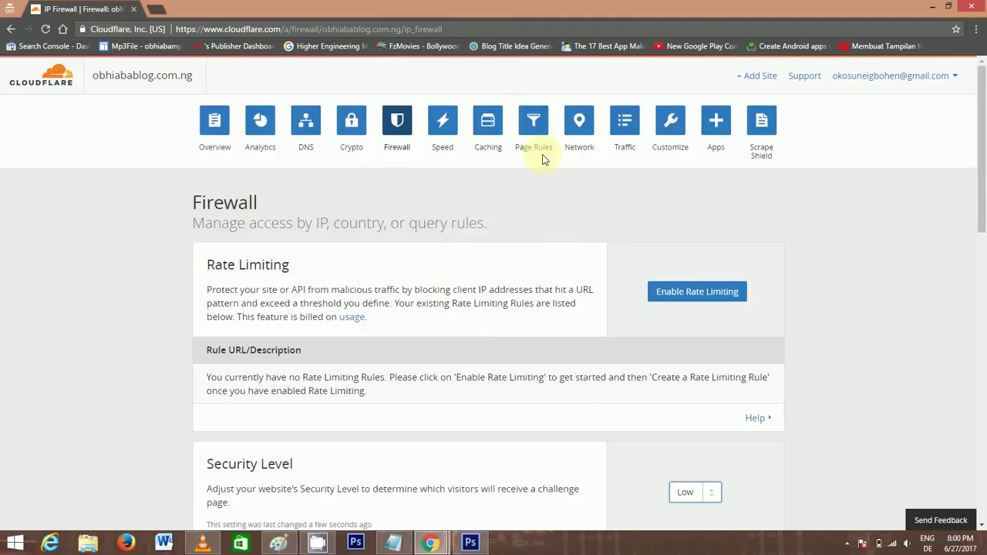